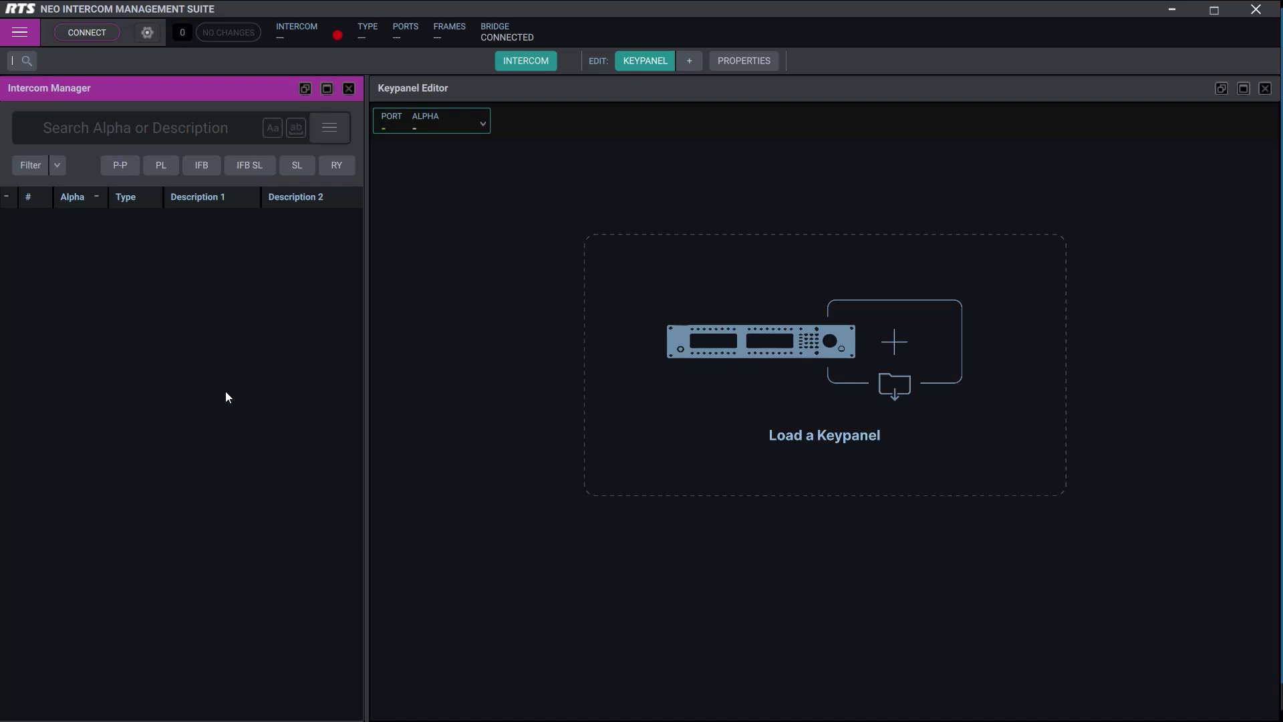
- Open the Available Intercoms list, which shows the ODIN intercom as active
{"action": "left_click", "coordinate": [87, 33]}
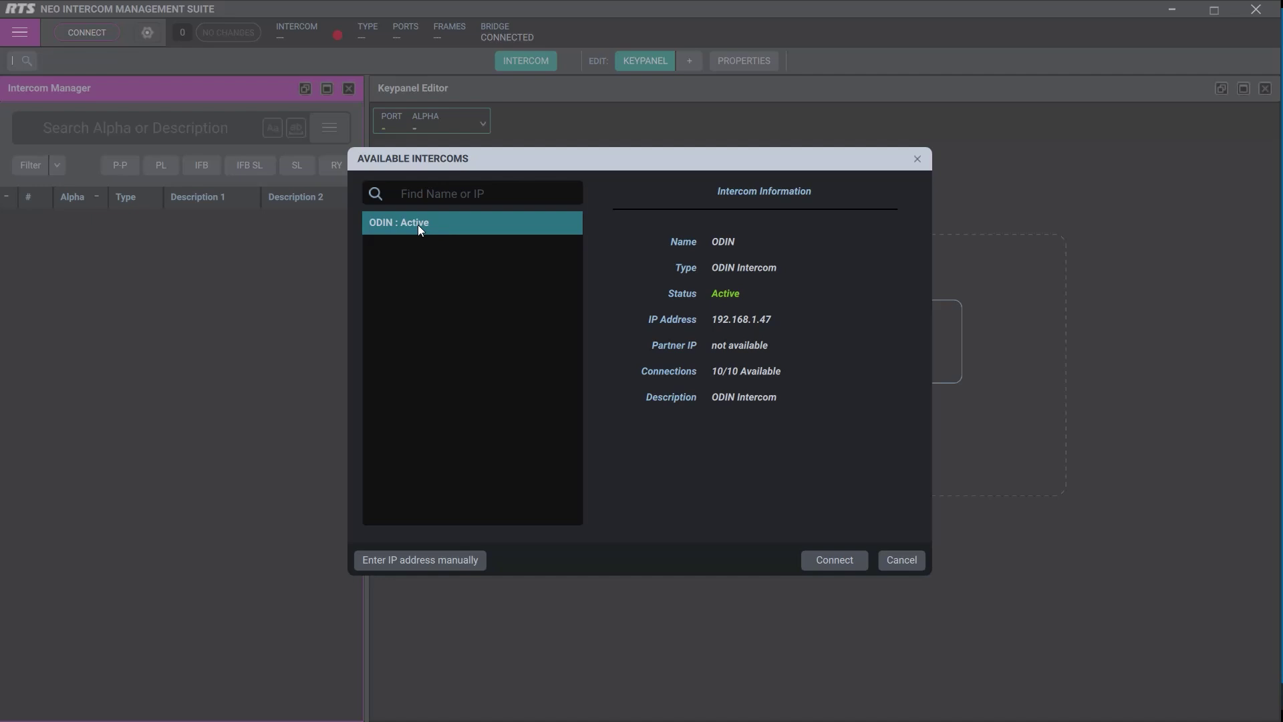
- Connect to ODIN, loading its port list and the KP16 keypanel
{"action": "left_click", "coordinate": [833, 560]}
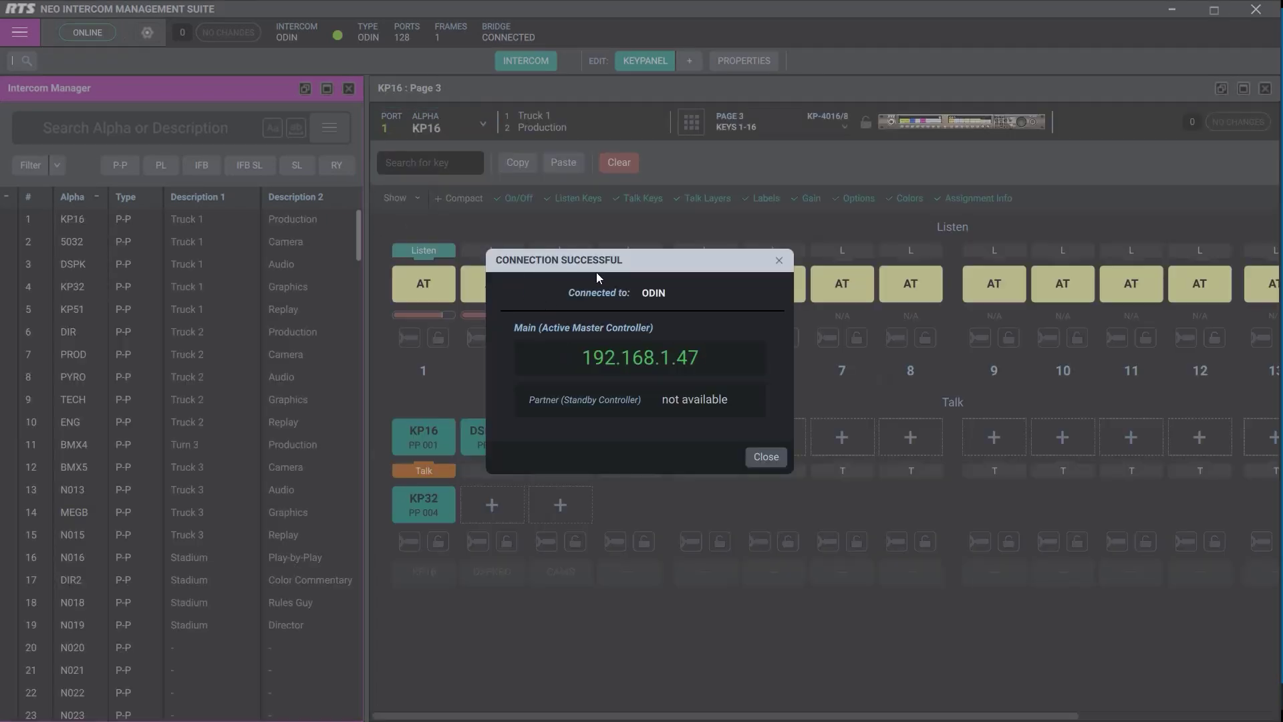
{"action": "left_click", "coordinate": [765, 461]}
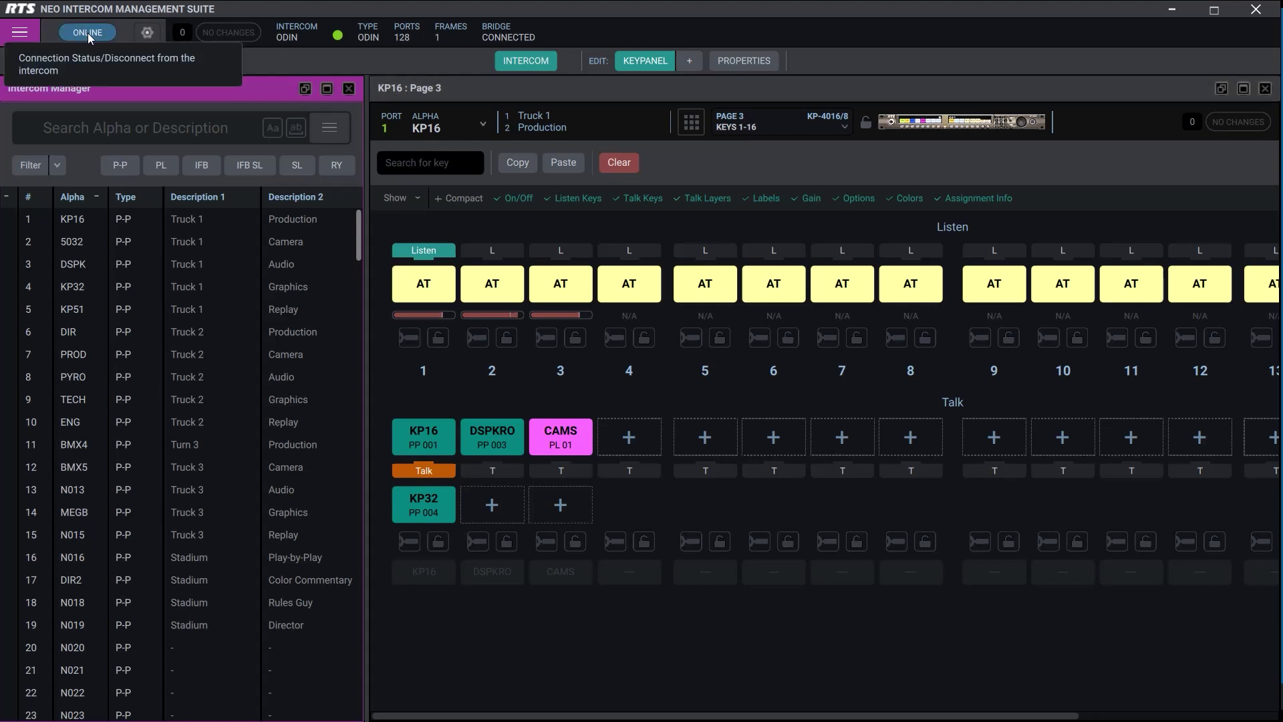
{"action": "left_click", "coordinate": [88, 33]}
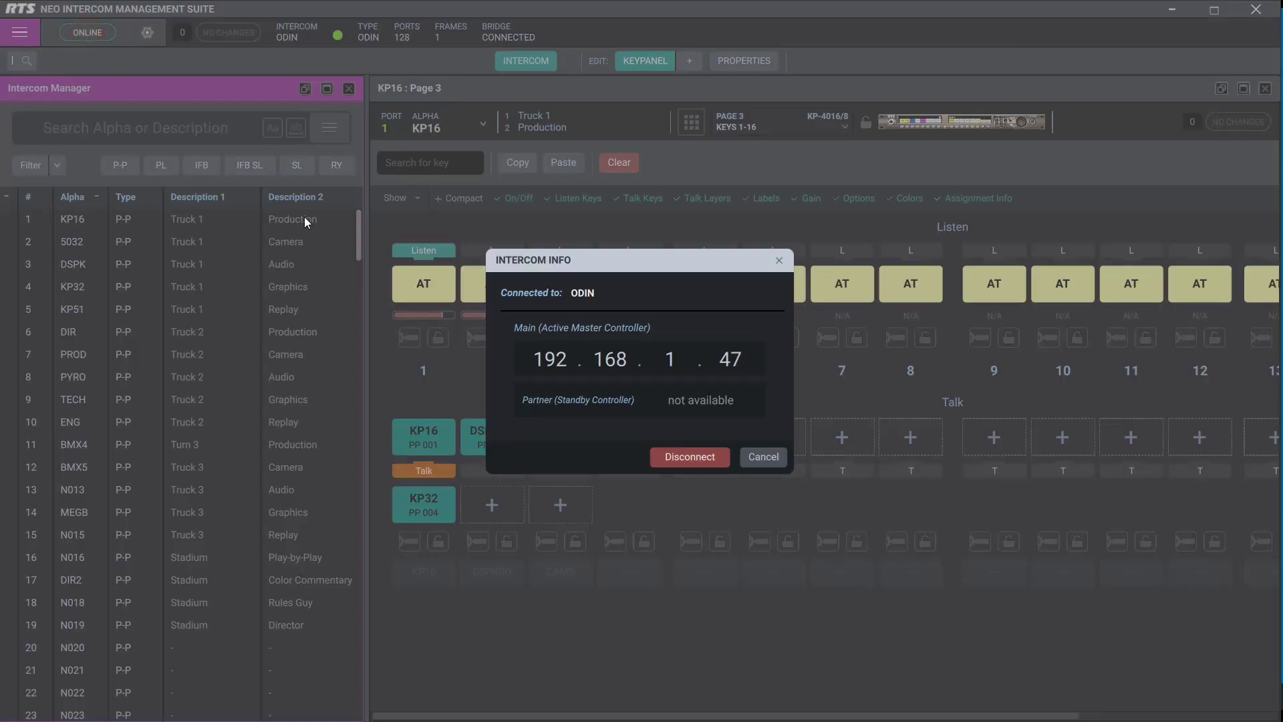
{"action": "left_click", "coordinate": [703, 456]}
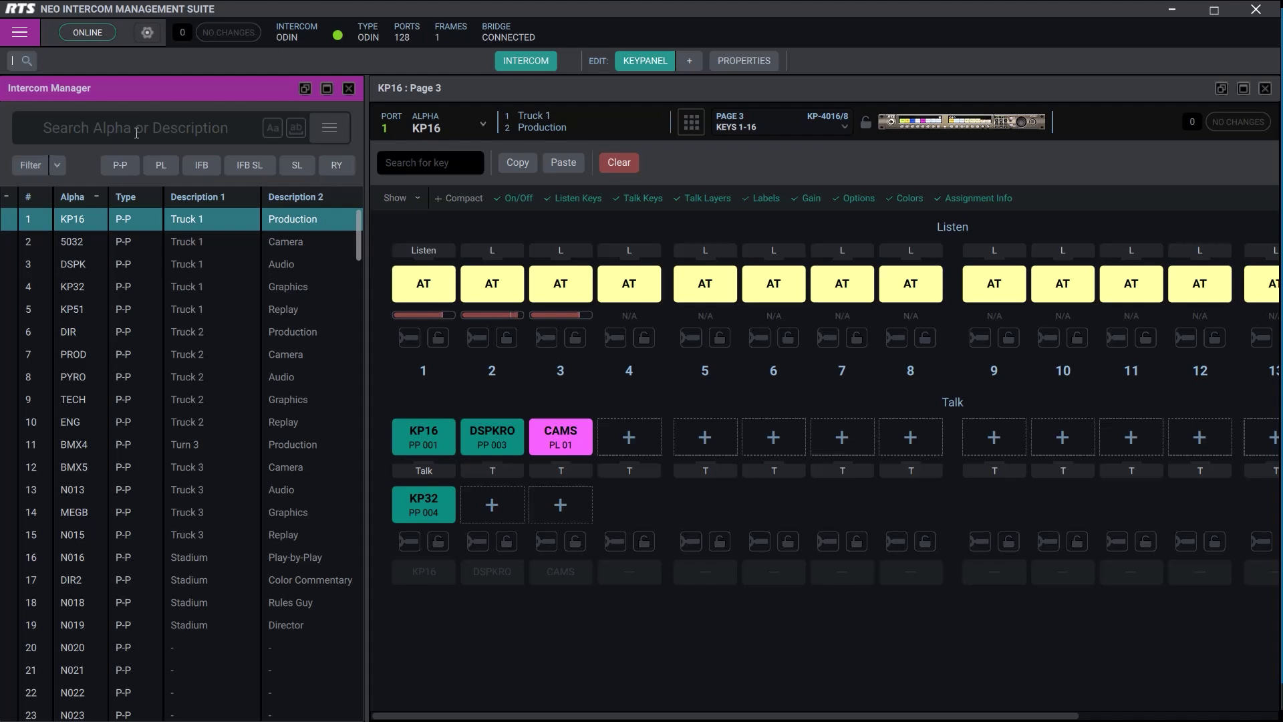
{"action": "left_click", "coordinate": [137, 131]}
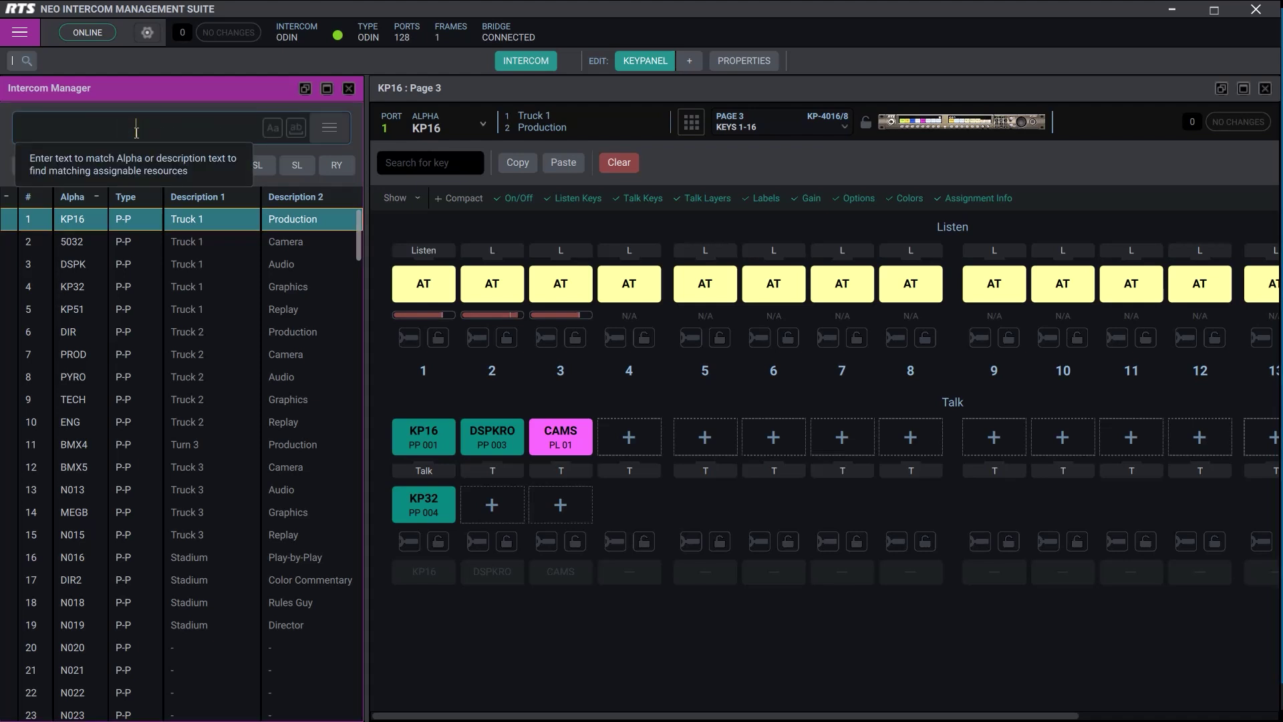
{"action": "type", "text": "pro"}
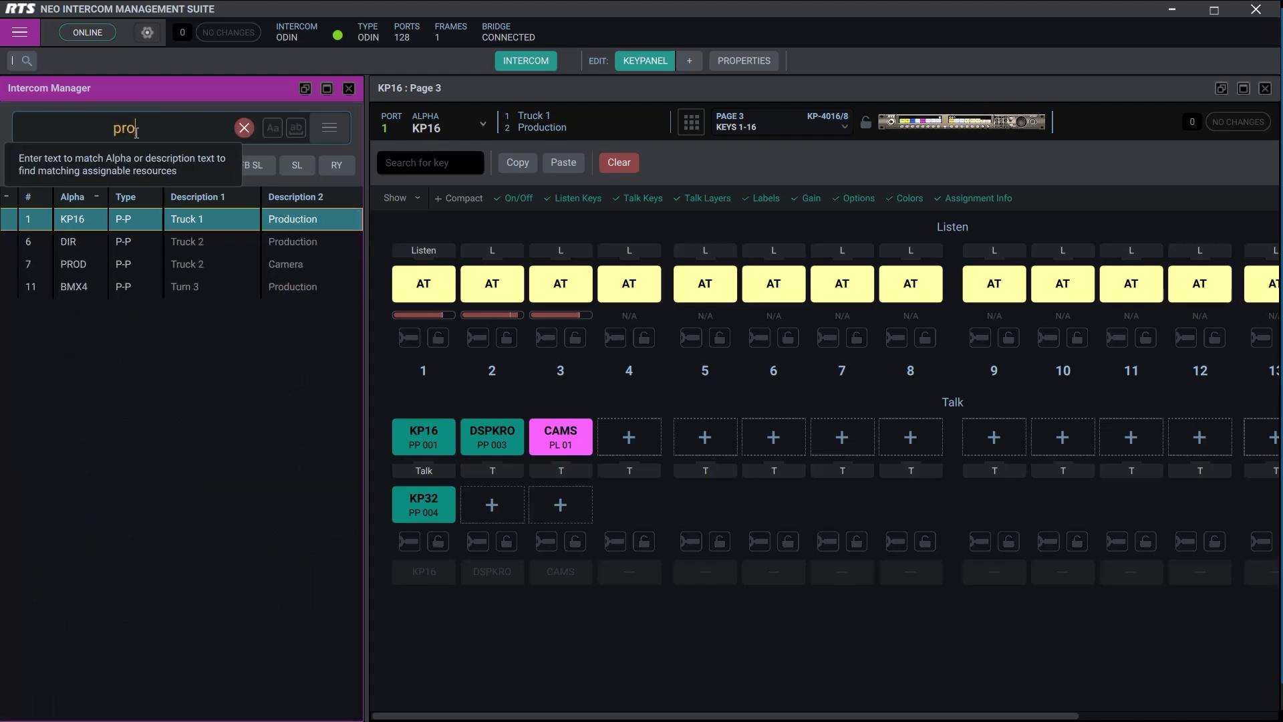
{"action": "left_click", "coordinate": [94, 265]}
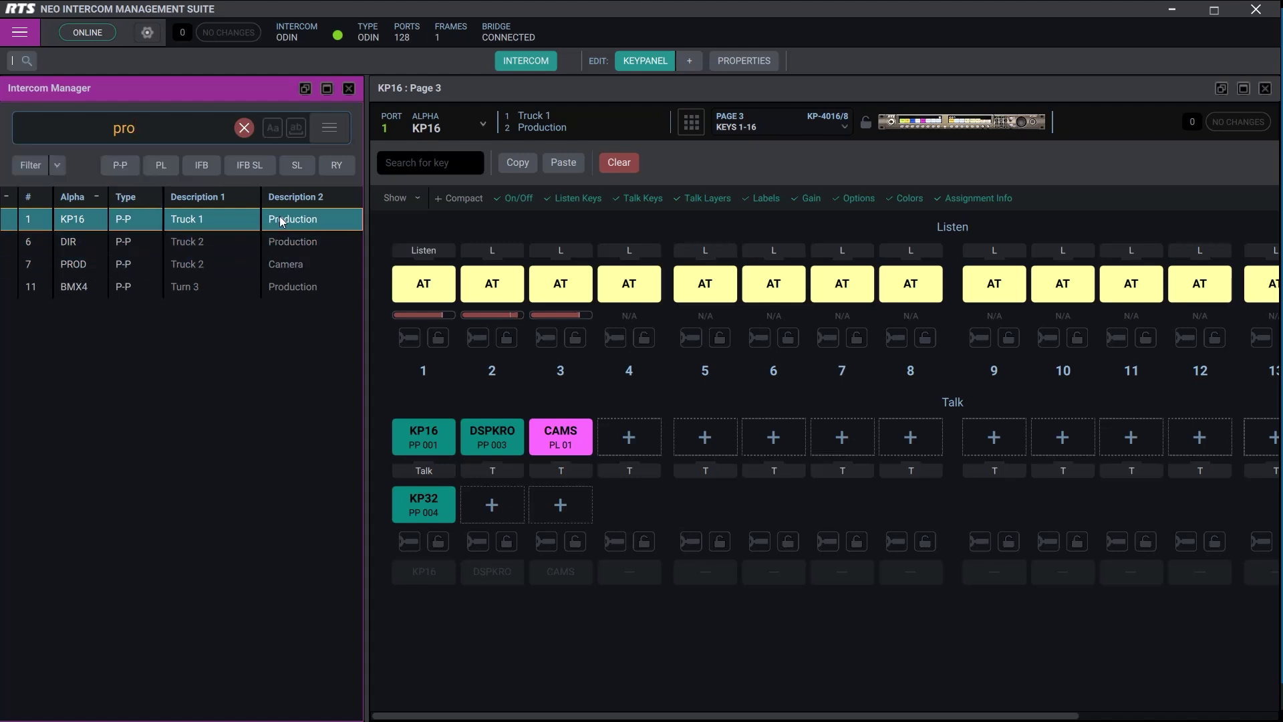
{"action": "left_click", "coordinate": [283, 242]}
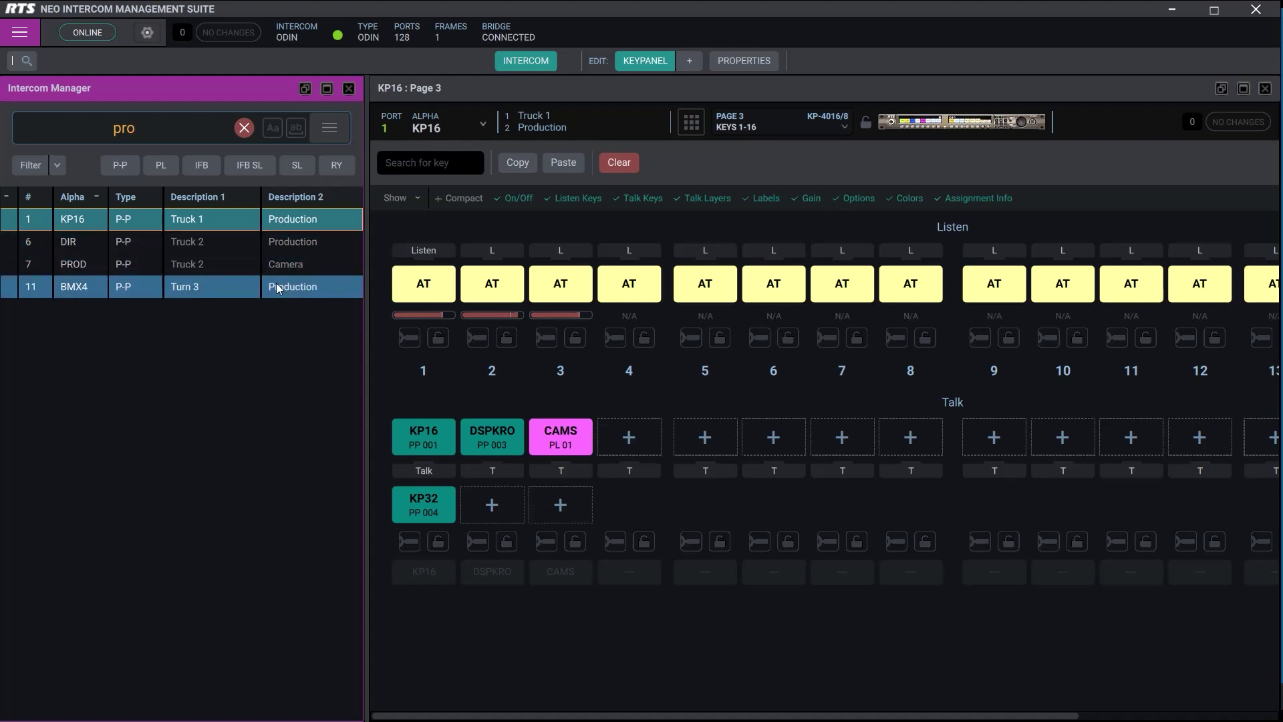
{"action": "left_click", "coordinate": [244, 130]}
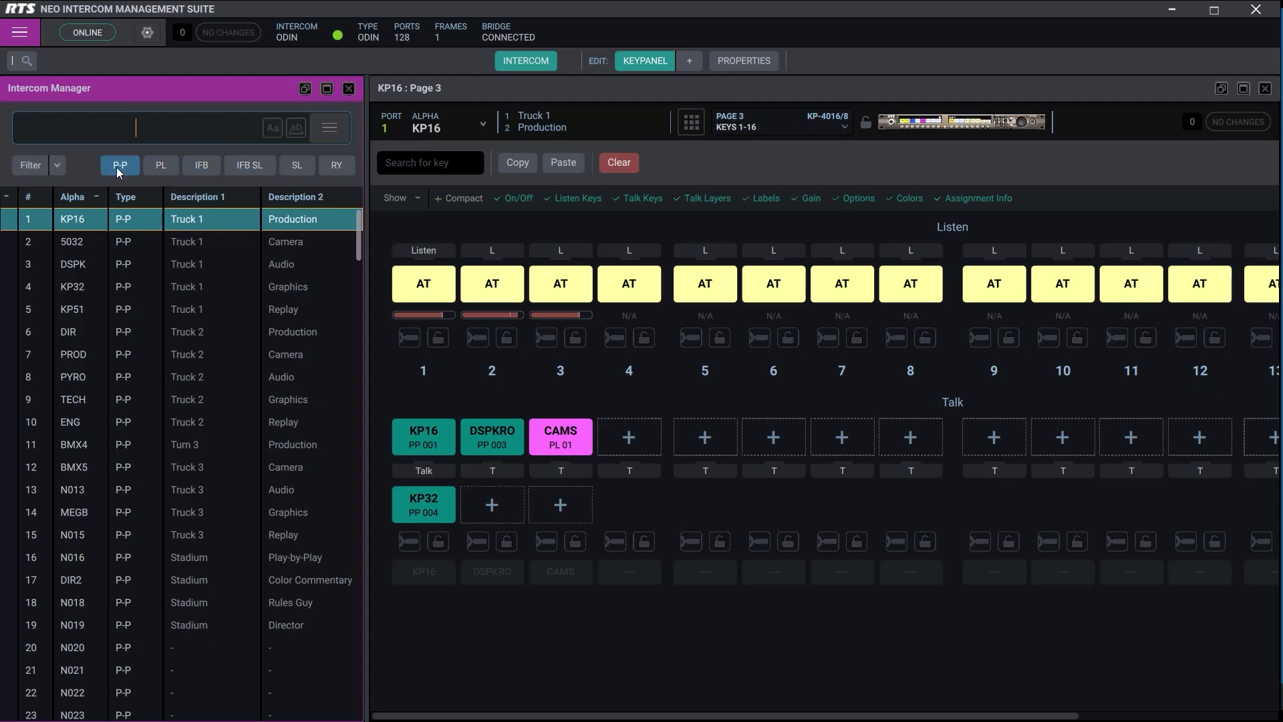
{"action": "left_click", "coordinate": [161, 165]}
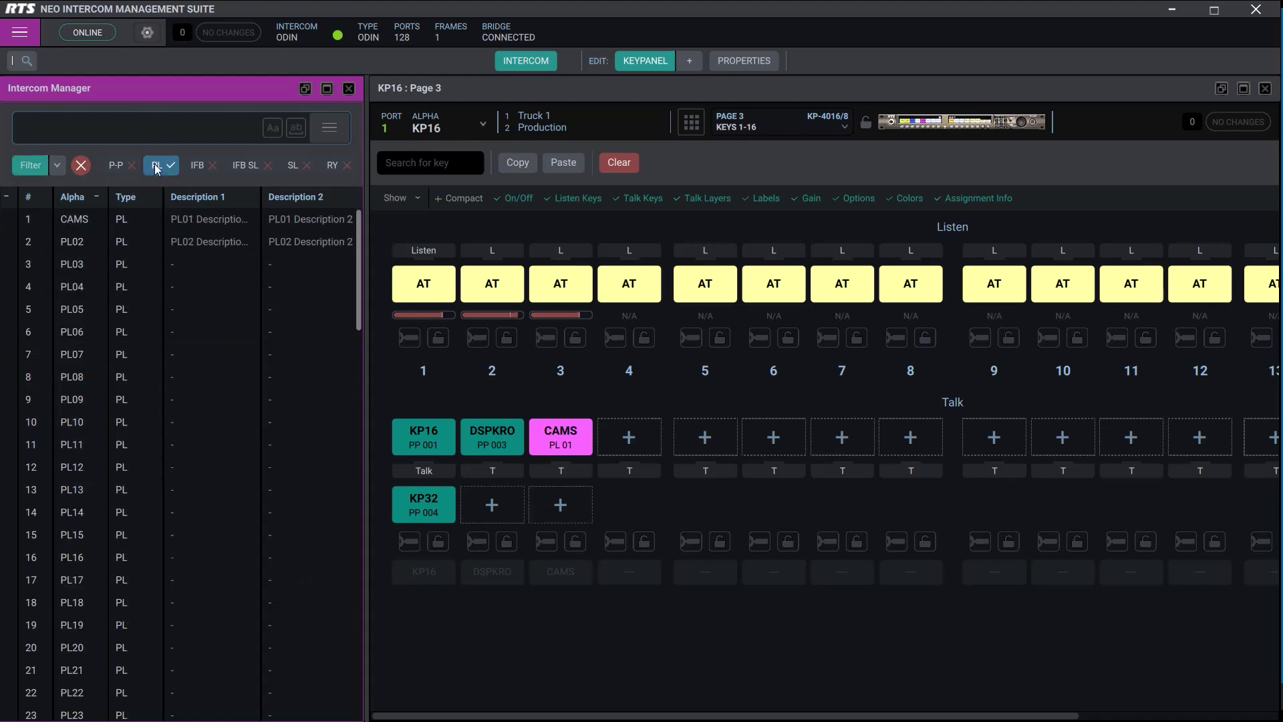
{"action": "left_click", "coordinate": [197, 165]}
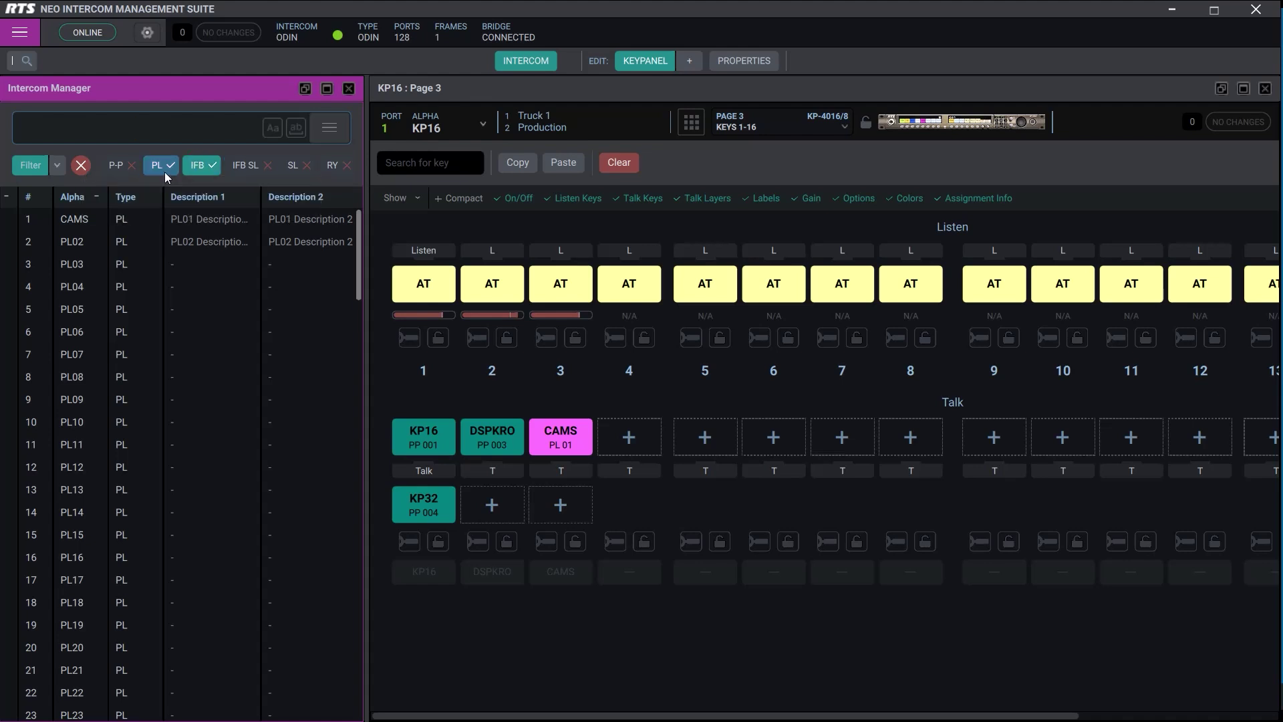
{"action": "left_click", "coordinate": [361, 238]}
{"action": "left_click_drag", "start_coordinate": [361, 238], "coordinate": [350, 587]}
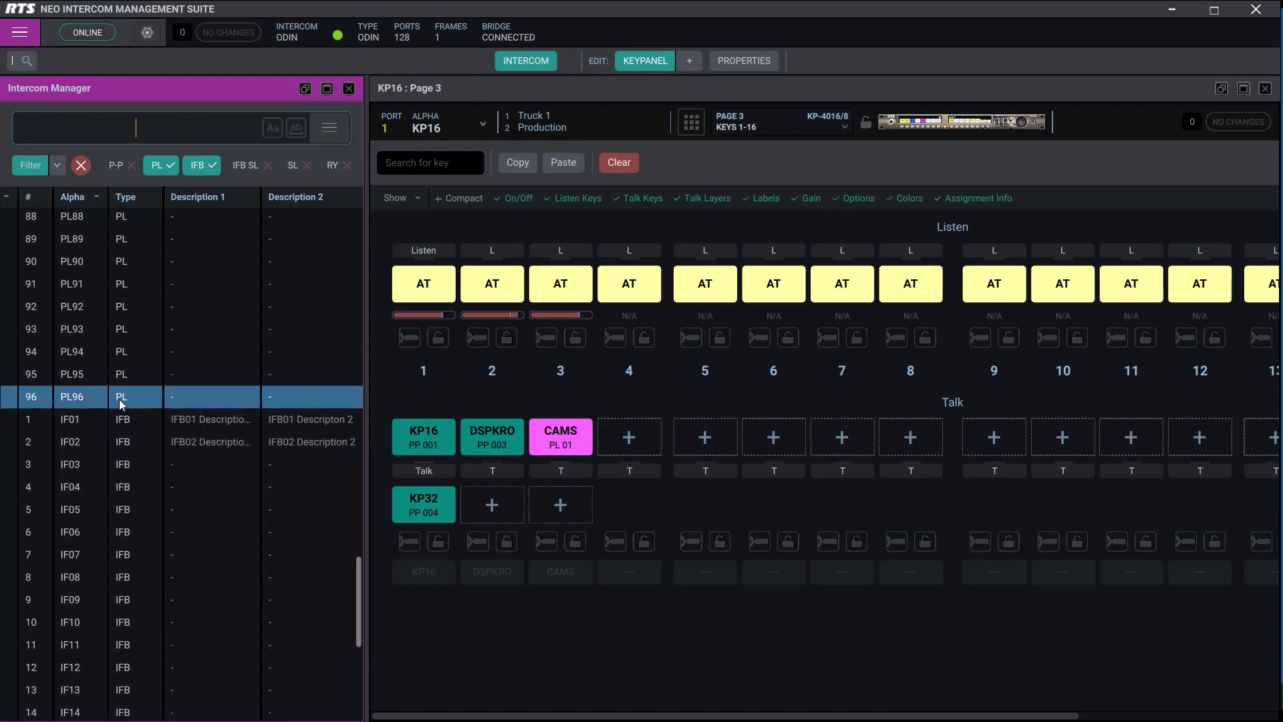
{"action": "left_click", "coordinate": [82, 419]}
{"action": "left_click", "coordinate": [97, 376]}
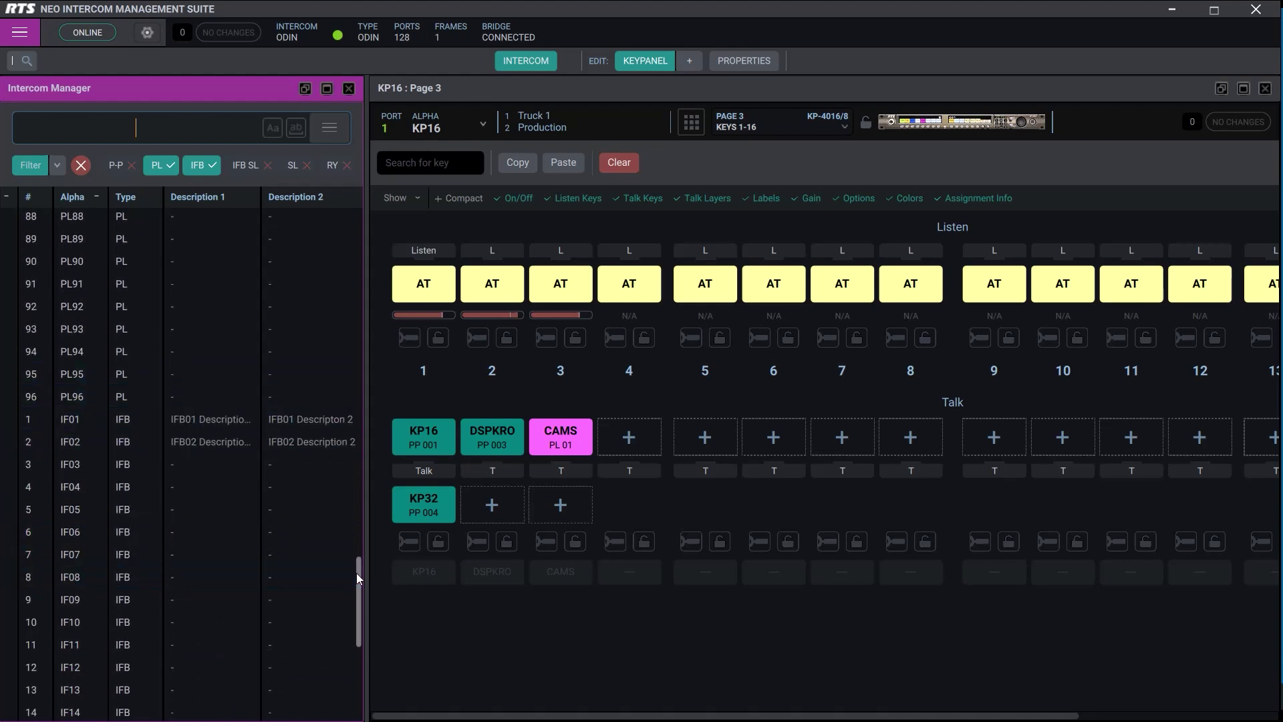
{"action": "scroll", "coordinate": [202, 451], "scroll_direction": "up", "scroll_amount": 5}
{"action": "scroll", "coordinate": [337, 418], "scroll_direction": "up", "scroll_amount": 10}
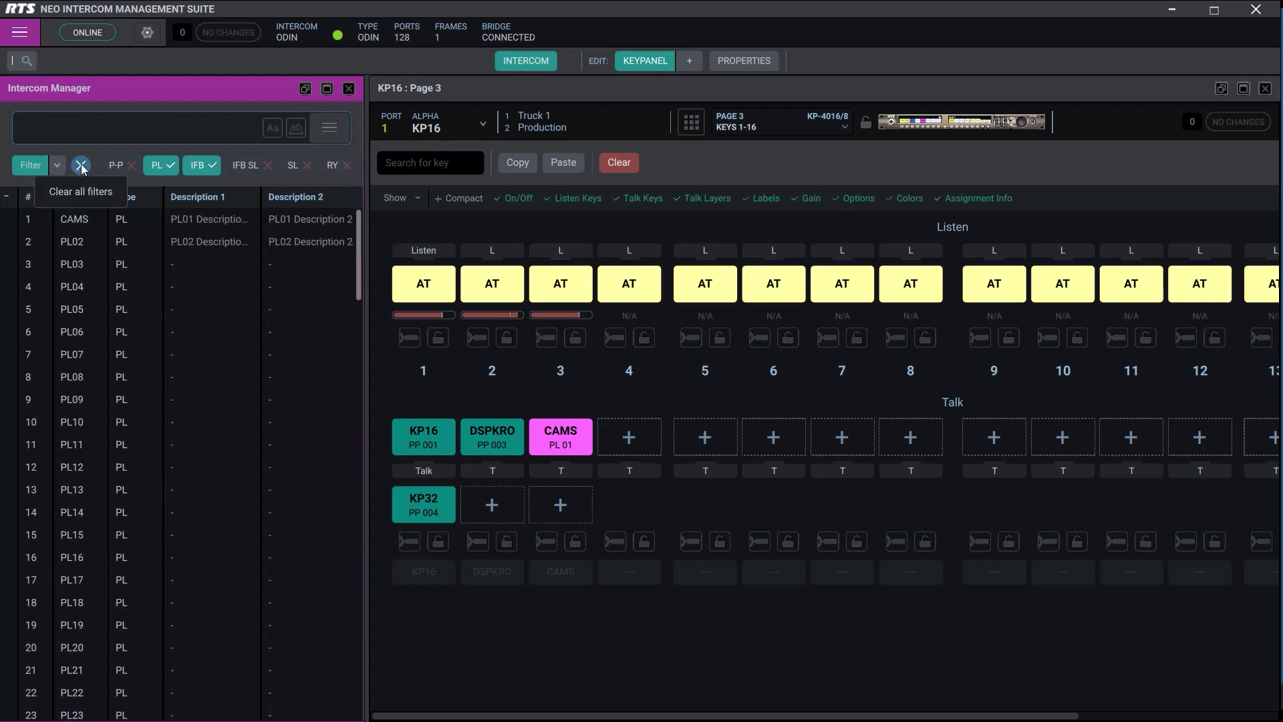
{"action": "left_click", "coordinate": [83, 167]}
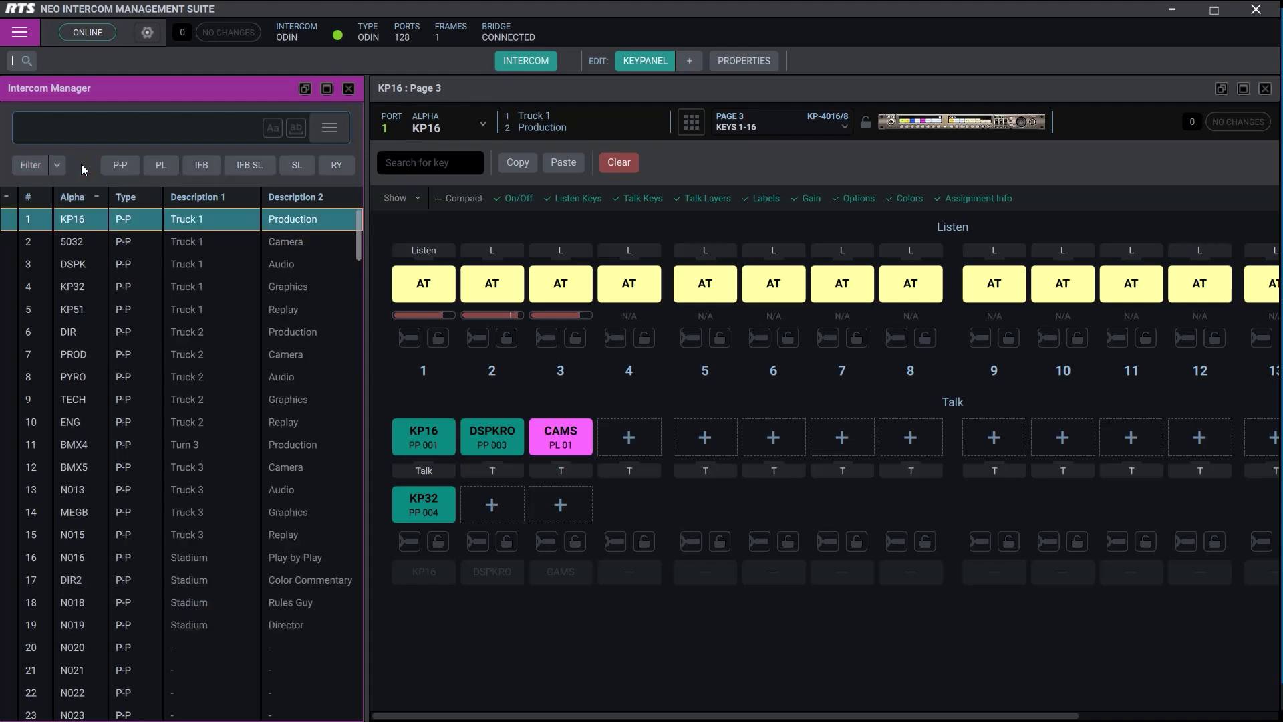